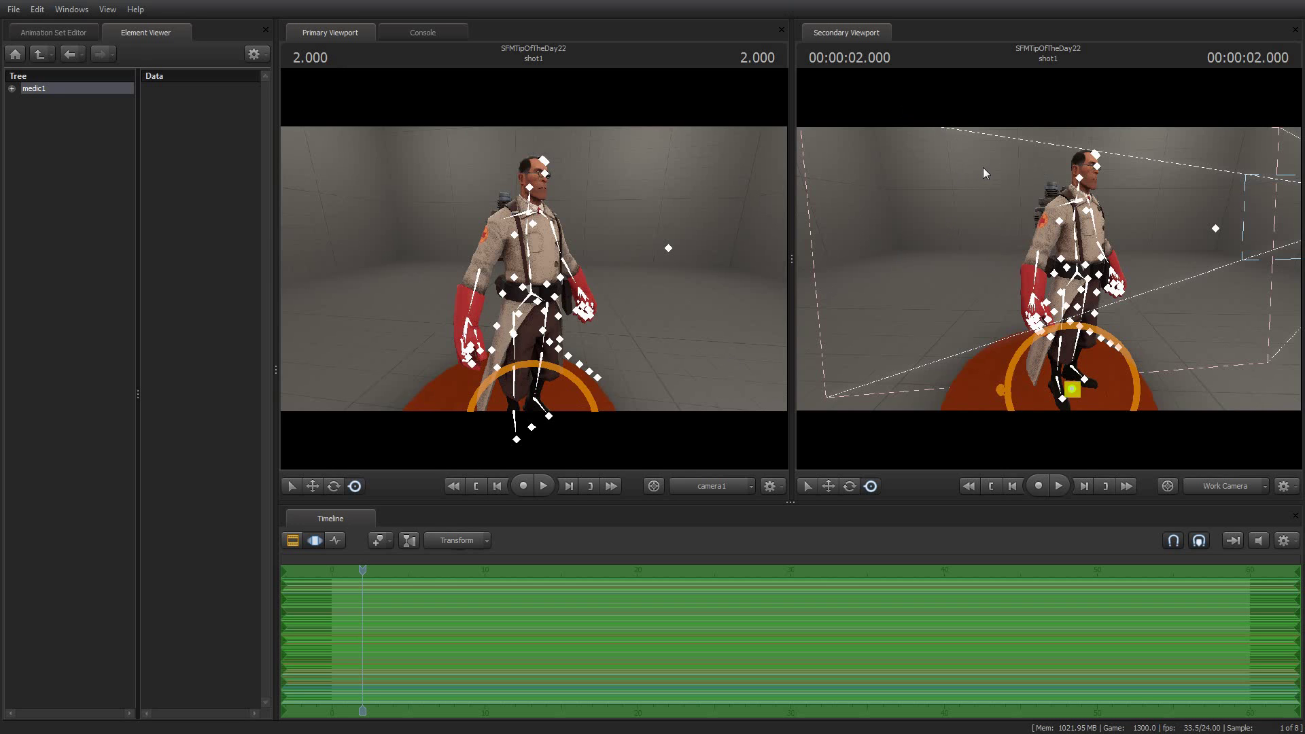
Center the manipulator pivot in empty space beside the medic and rotate the model about that pivot.
mouse_move(982, 168)
left_mouse_down()
mouse_move(981, 180)
mouse_move(914, 171)
mouse_move(957, 167)
left_mouse_up()
key("d")
left_click(332, 488)
left_click_drag(911, 239, 911, 239)
left_click_drag(1046, 270, 1047, 270)
left_click(1046, 271)
left_click_drag(1039, 349, 955, 344)
left_click_drag(954, 234, 954, 234)
Move the medic along the Move manipulator's red axis using the offset pivot.
left_click(316, 487)
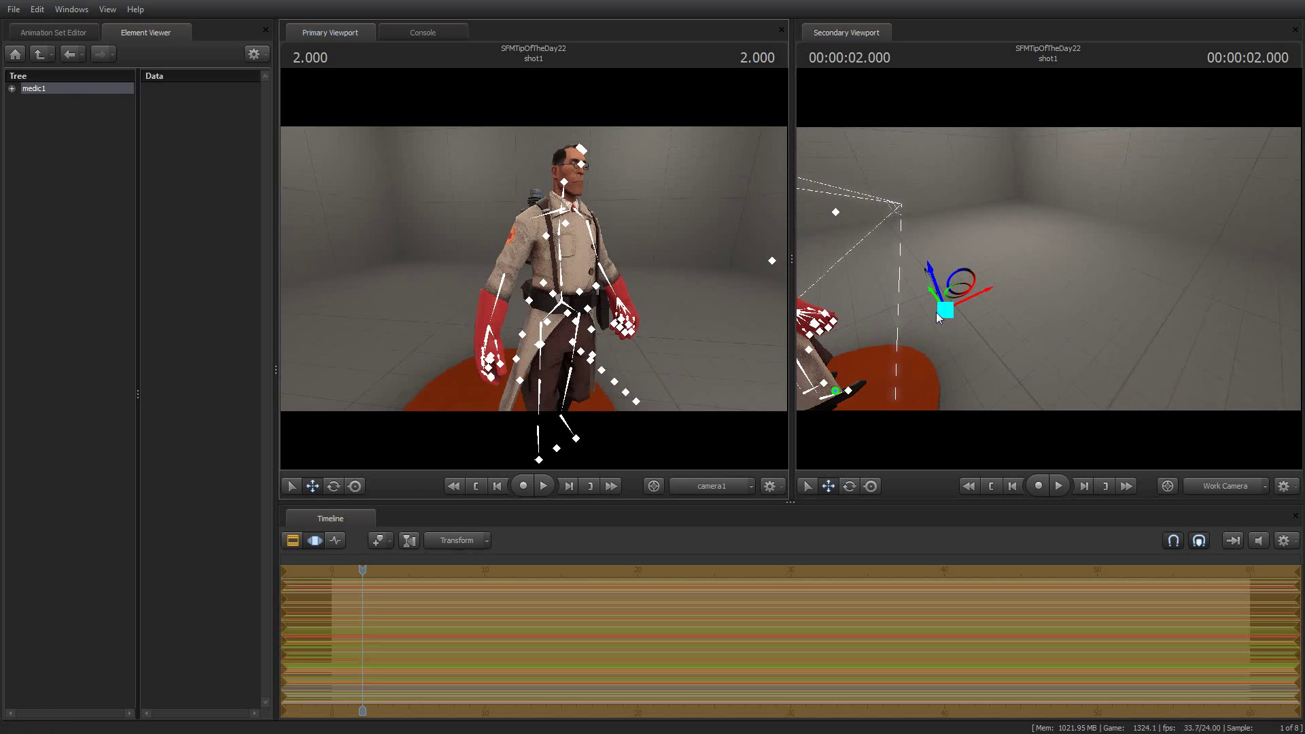
mouse_move(987, 291)
left_mouse_down()
mouse_move(1108, 251)
mouse_move(1008, 291)
left_mouse_up()
left_click_drag(1010, 295, 1009, 295)
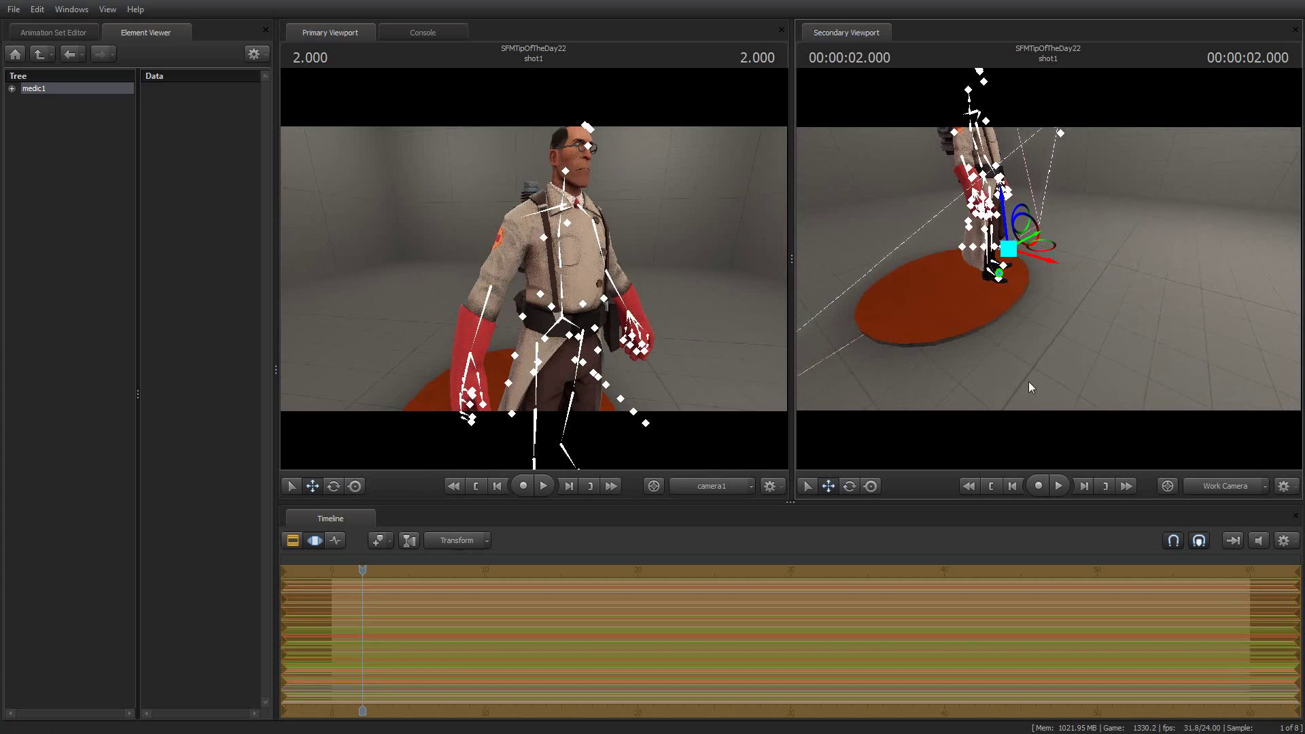
Reposition the pivot in the space beside the medic in a front view and activate the Rotate manipulator.
left_click_drag(1030, 387, 1030, 387)
left_click_drag(1049, 276, 1048, 276)
left_click_drag(1133, 242, 1049, 274)
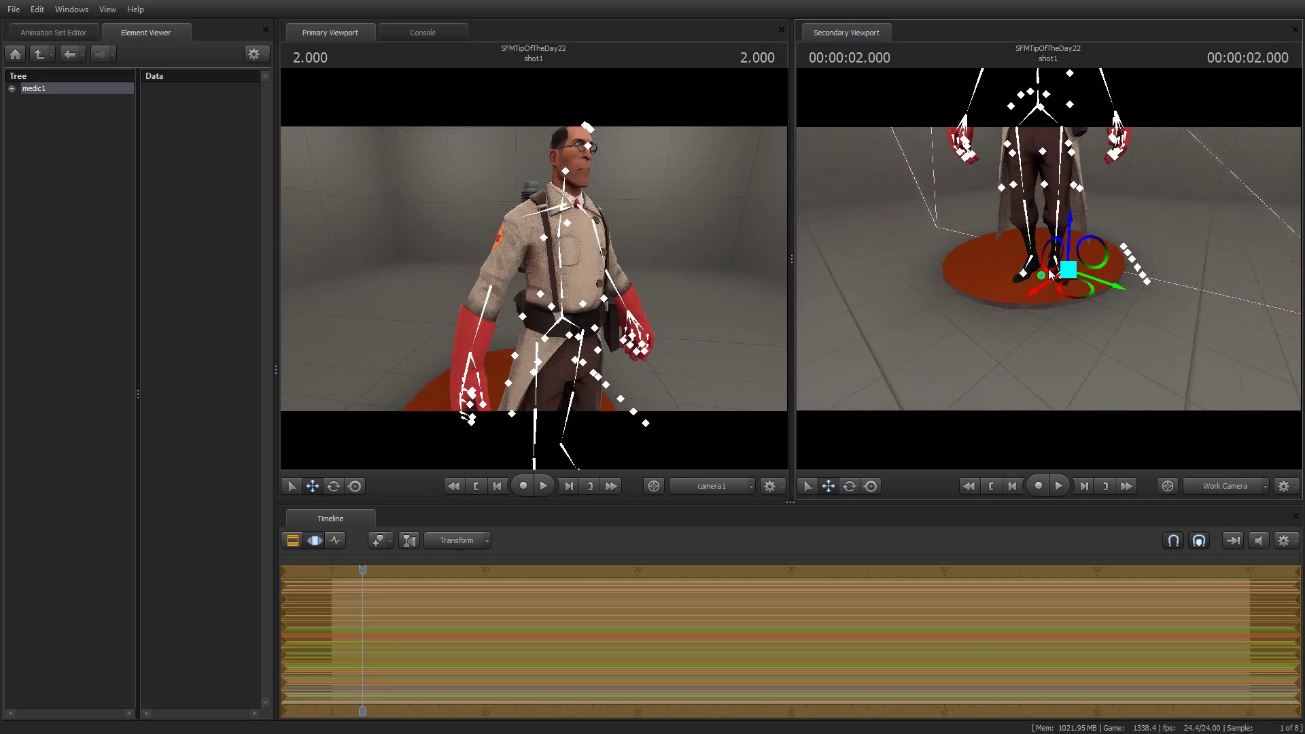
left_click_drag(1147, 198, 1147, 199)
key("s")
mouse_move(1051, 275)
left_mouse_down()
mouse_move(1049, 298)
mouse_move(985, 303)
mouse_move(1049, 271)
left_mouse_up()
middle_click(1049, 270)
left_click(333, 486)
left_click_drag(1053, 266, 1046, 277)
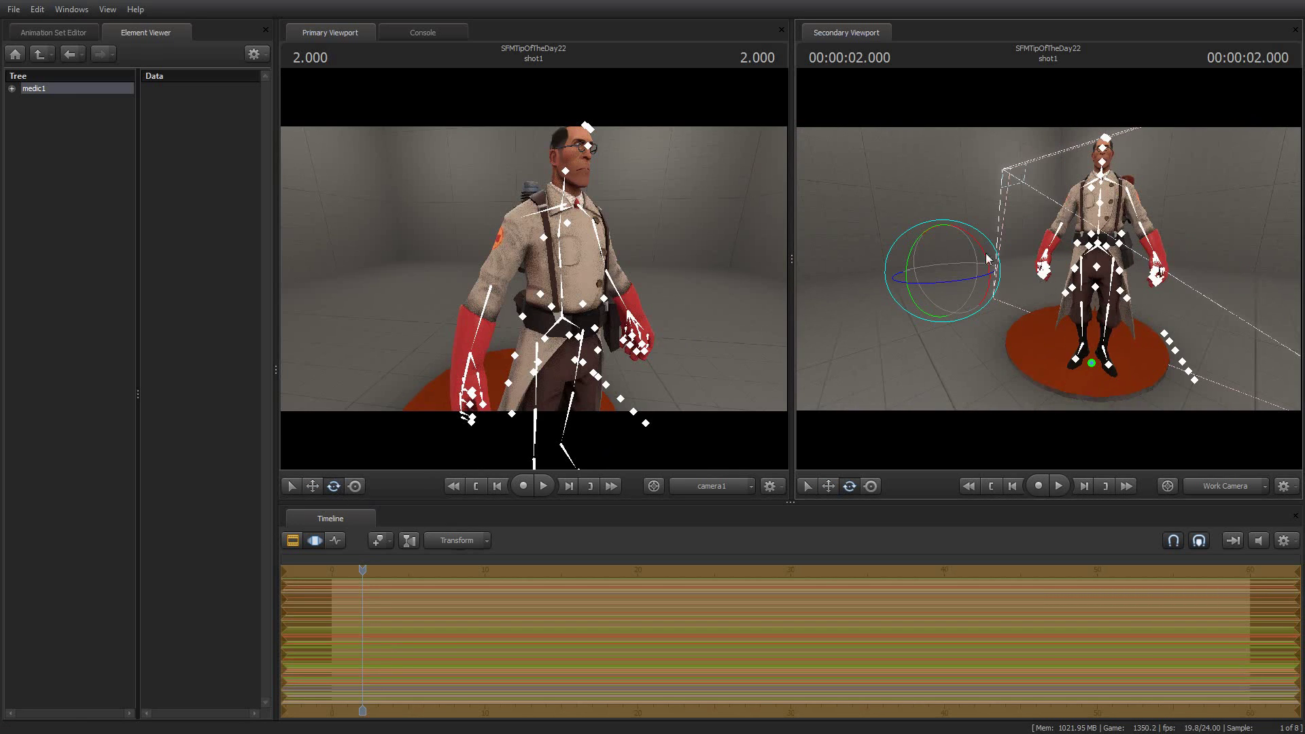
Reset the pivot to the medic's root.
right_click(923, 189)
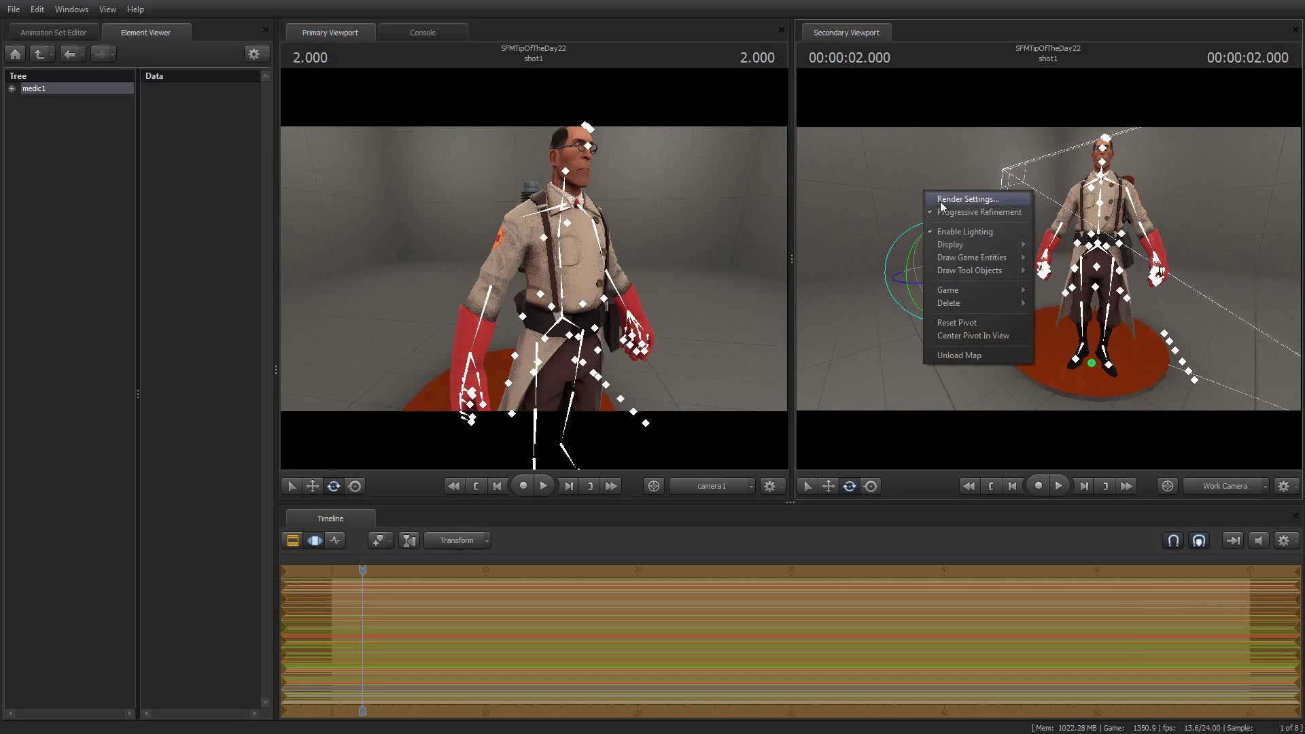
left_click(989, 324)
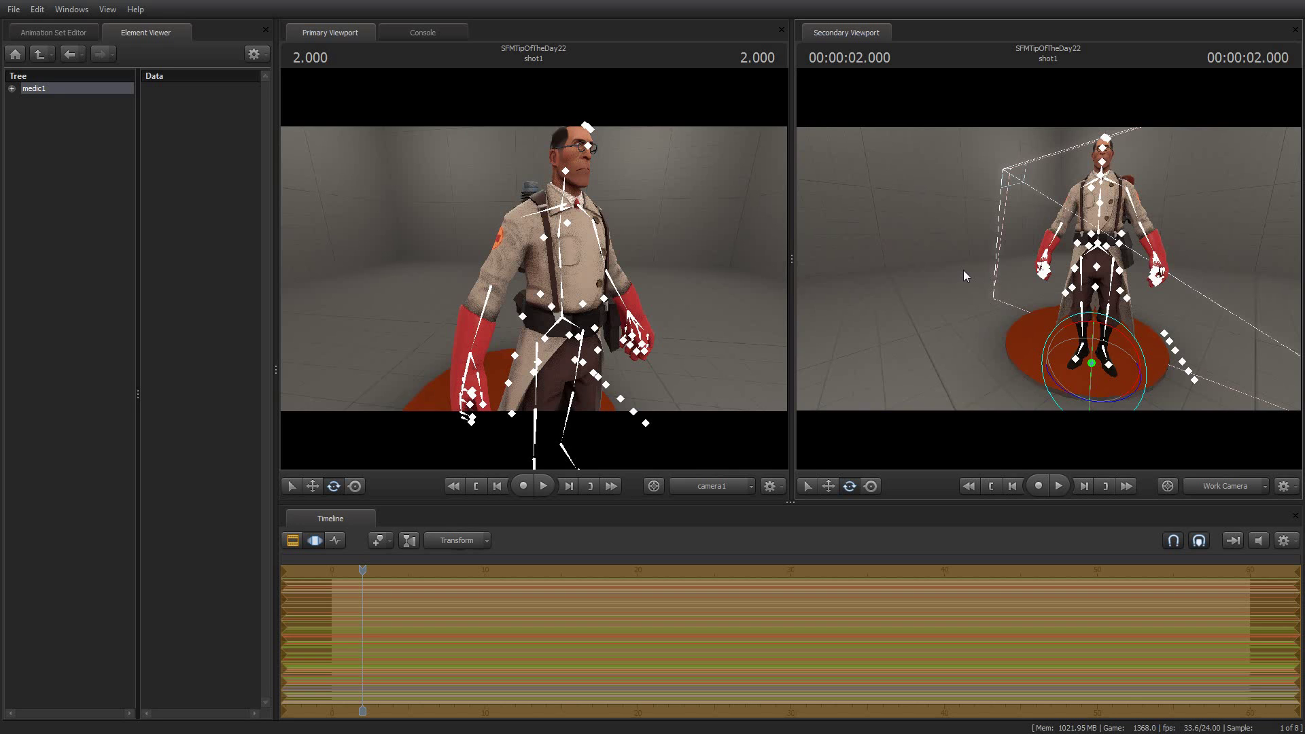
Fly the work camera around the medic to examine the Rotate manipulator at the model's feet.
left_click_drag(946, 216, 1049, 274)
key("w")
key("s")
key("w")
key("d")
key("a")
key("w")
key("z")
key("w")
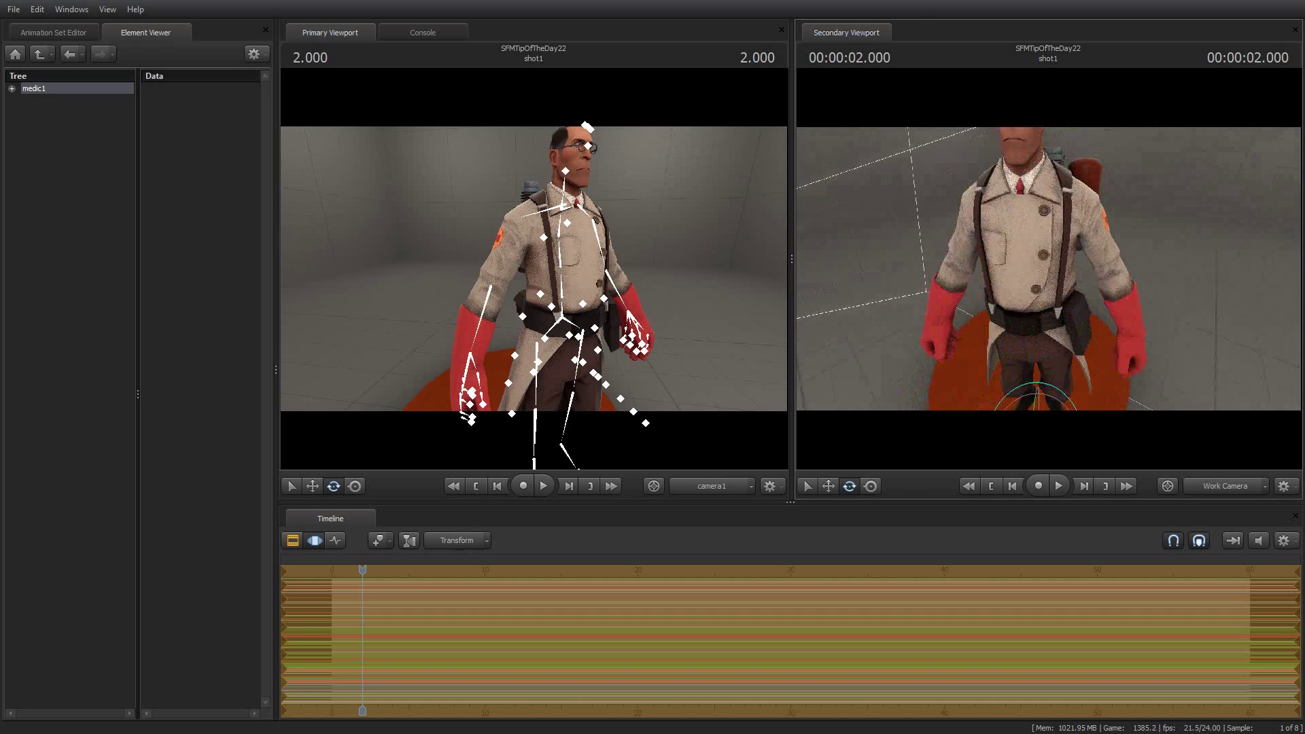
key("s")
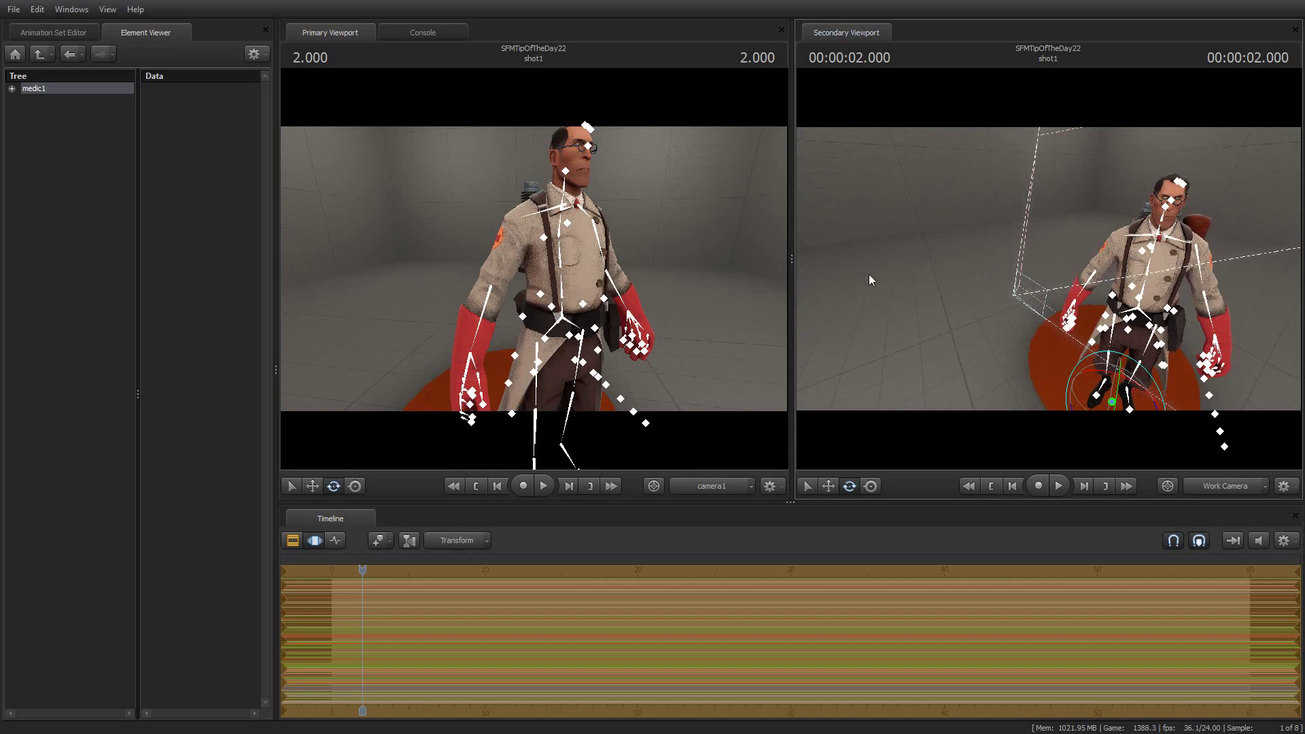
right_click_drag(871, 279, 1038, 296)
key("s")
left_click_drag(1038, 243, 961, 295)
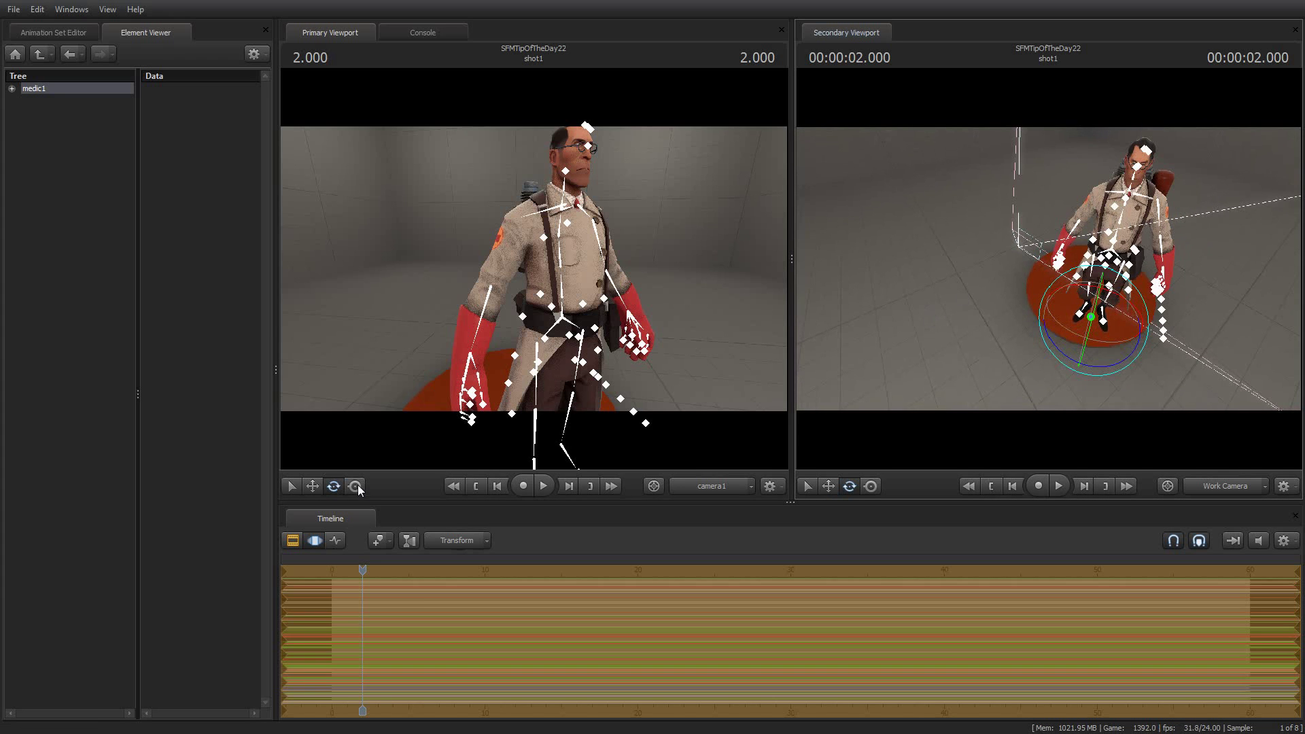
Switch to the screen manipulator and shift its pivot onto the empty floor beside the medic.
key("r")
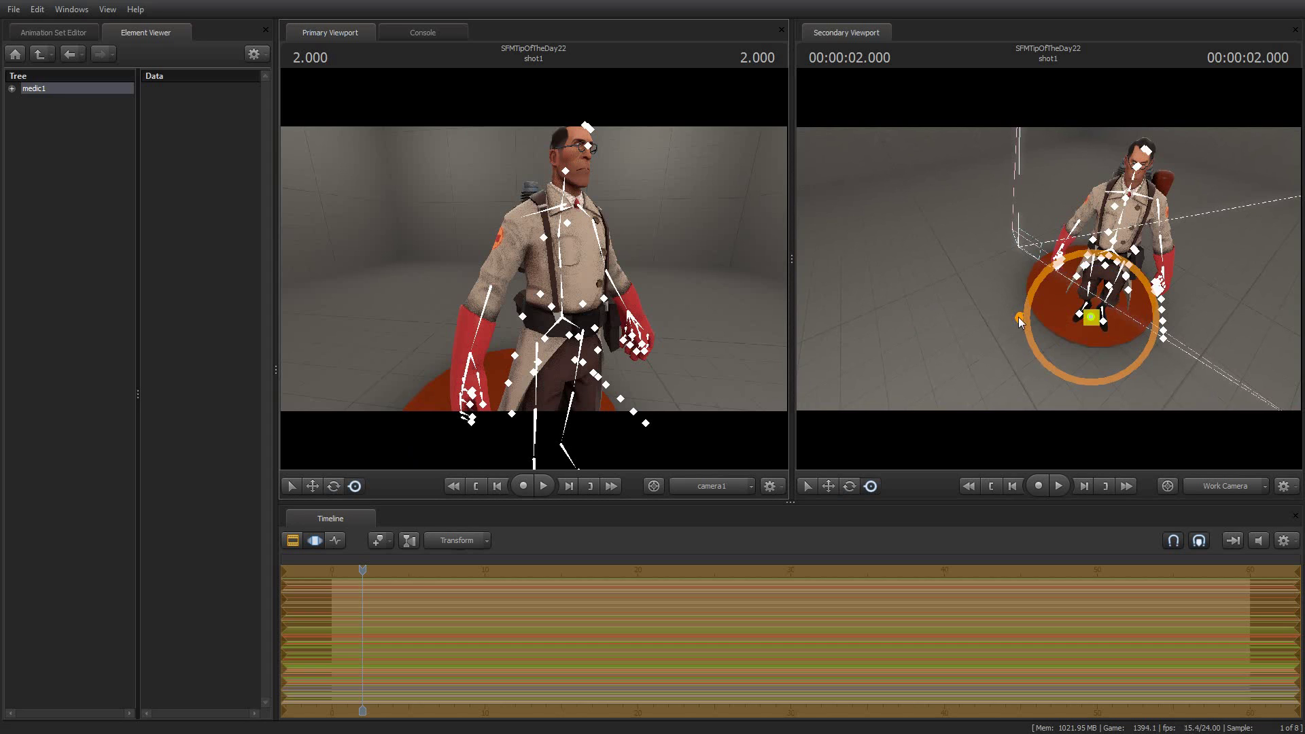
left_click_drag(1019, 321, 843, 270)
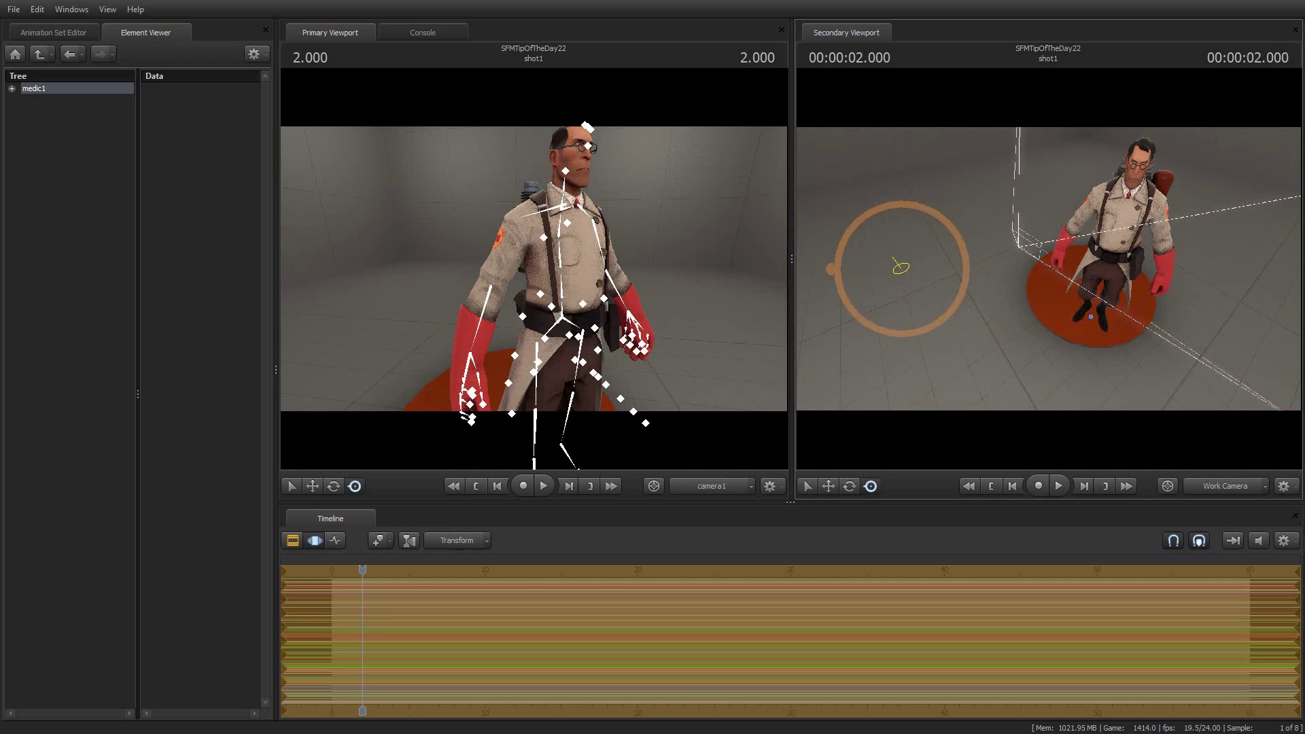
scroll(902, 268, "down", 3)
mouse_move(863, 266)
left_mouse_down()
mouse_move(890, 255)
mouse_move(861, 269)
left_mouse_up()
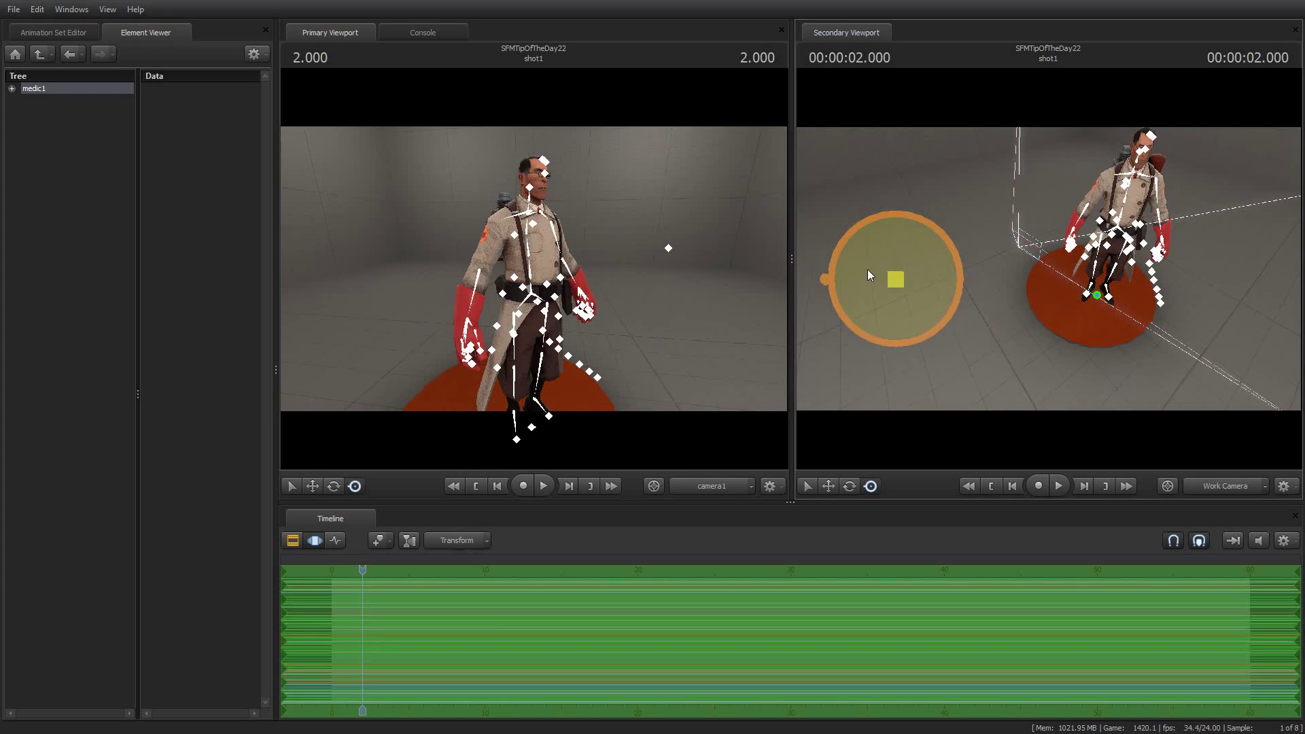
Reset the screen manipulator's pivot to the medic's root and activate the Rotate manipulator.
right_click(1007, 339)
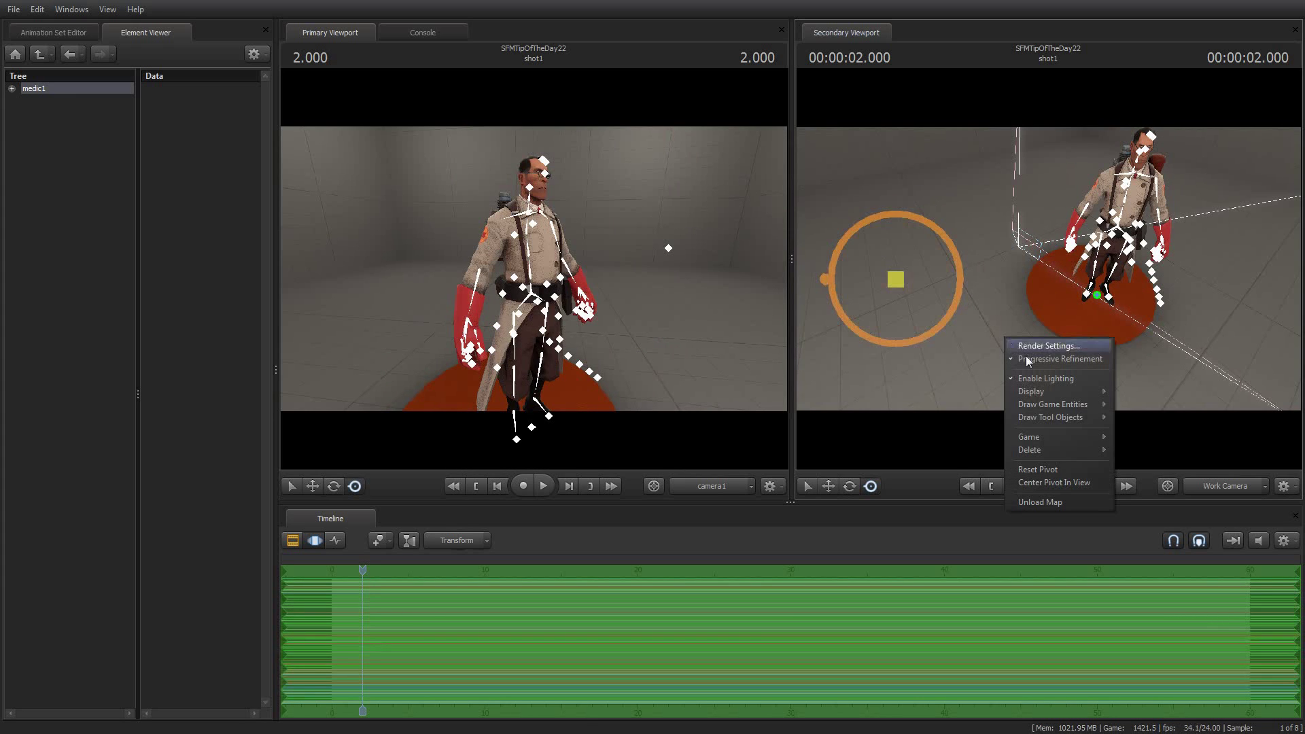
left_click(1038, 470)
left_click_drag(950, 228, 995, 216)
left_click(333, 486)
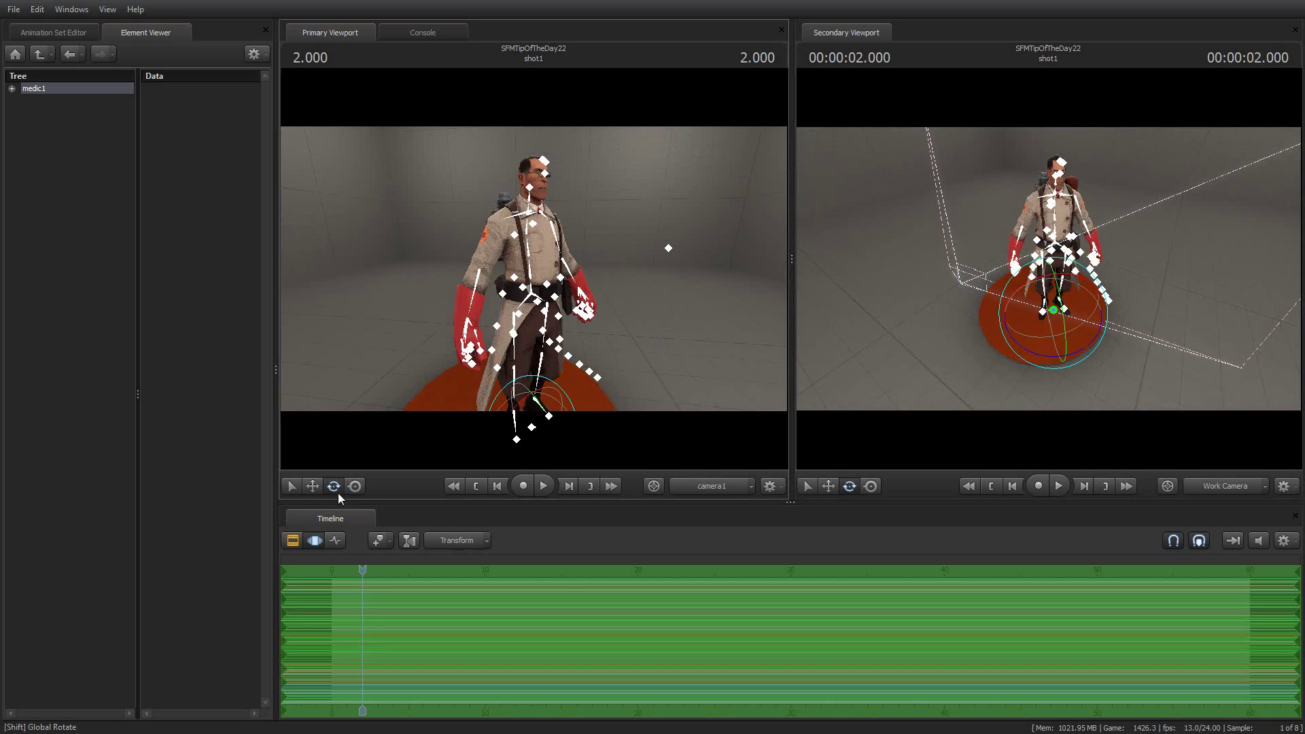
Center the pivot in a view beside the medic and toggle Global Axes for the Move manipulator.
left_click_drag(905, 295, 1049, 269)
middle_click(1048, 269)
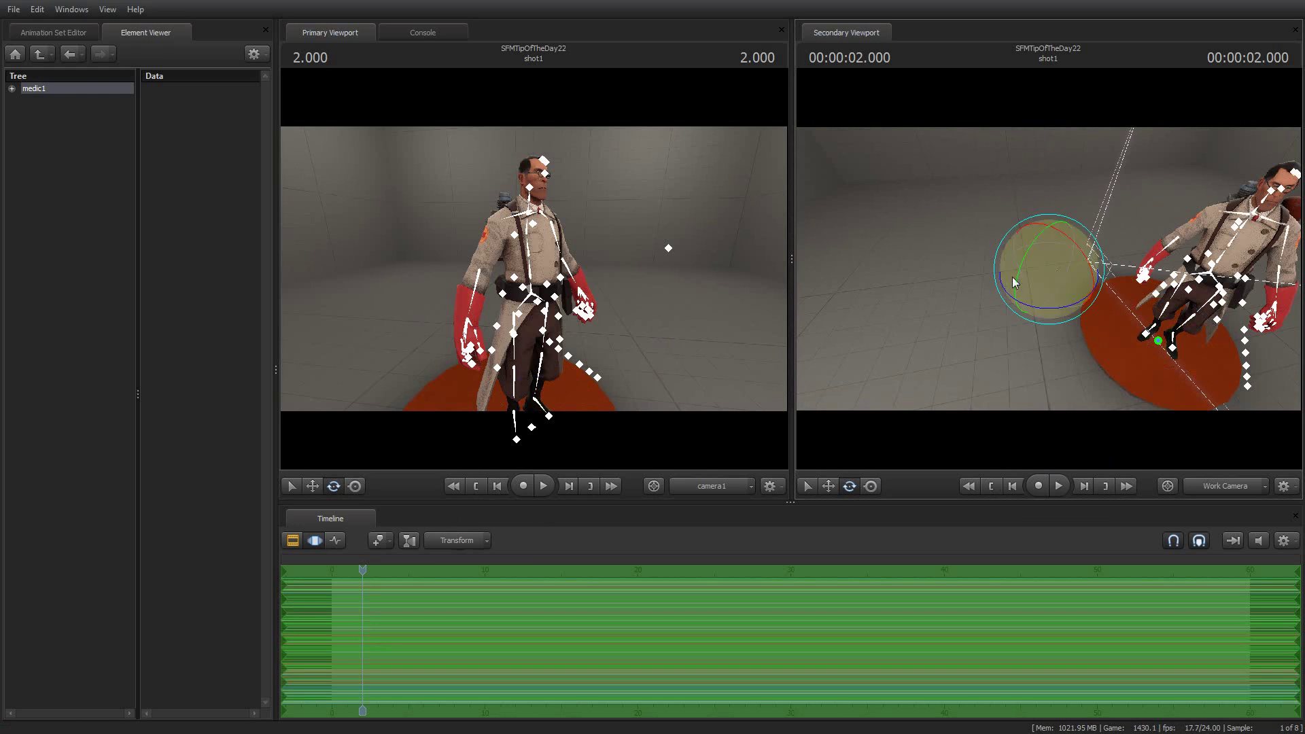
right_click(1017, 279)
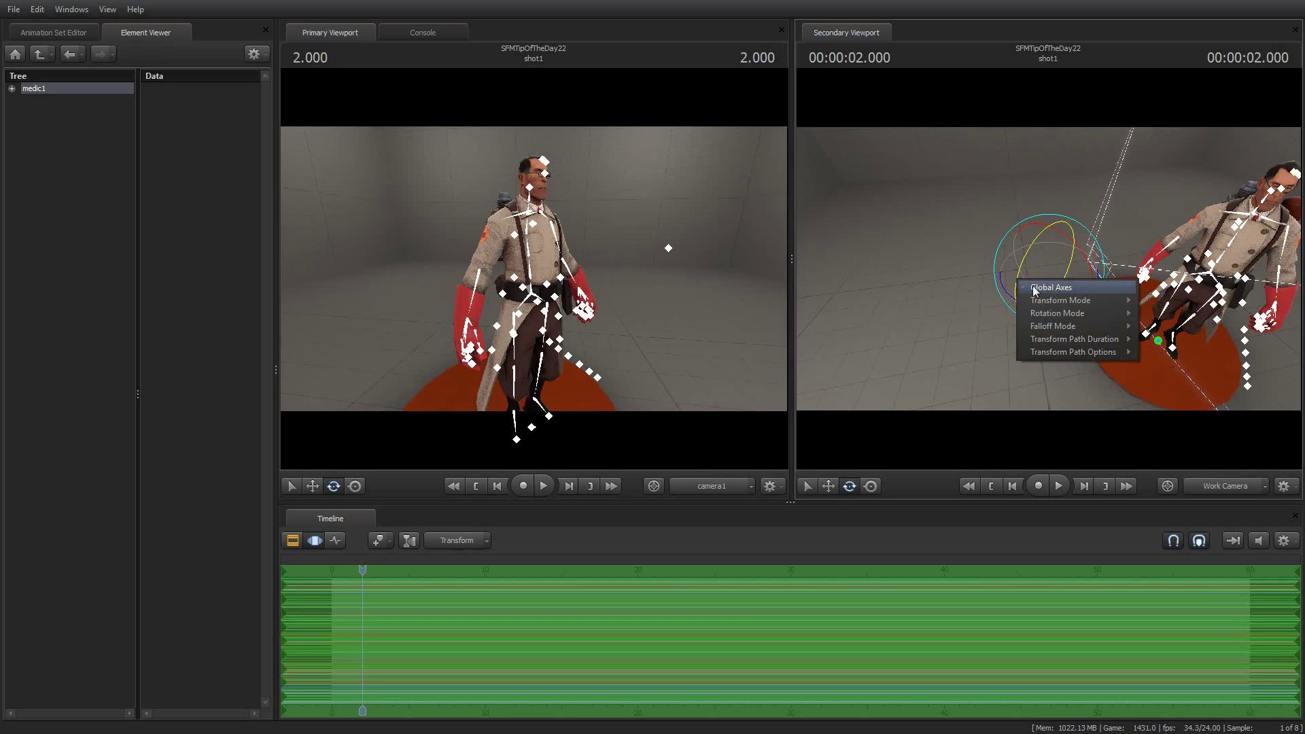
left_click(314, 486)
left_click(312, 486)
right_click(1048, 273)
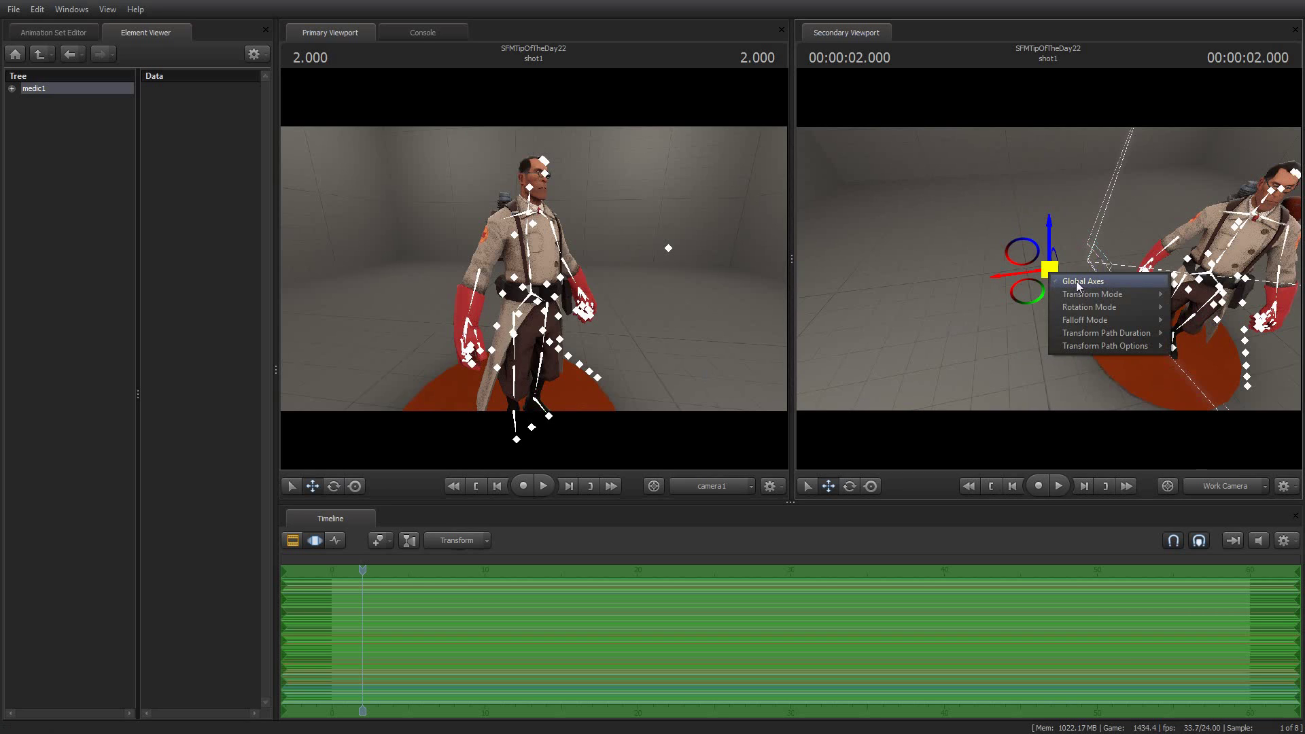
left_click(1075, 282)
Activate the Rotate manipulator, toggle its Global Axes option and switch it back.
left_click(334, 486)
right_click(1023, 260)
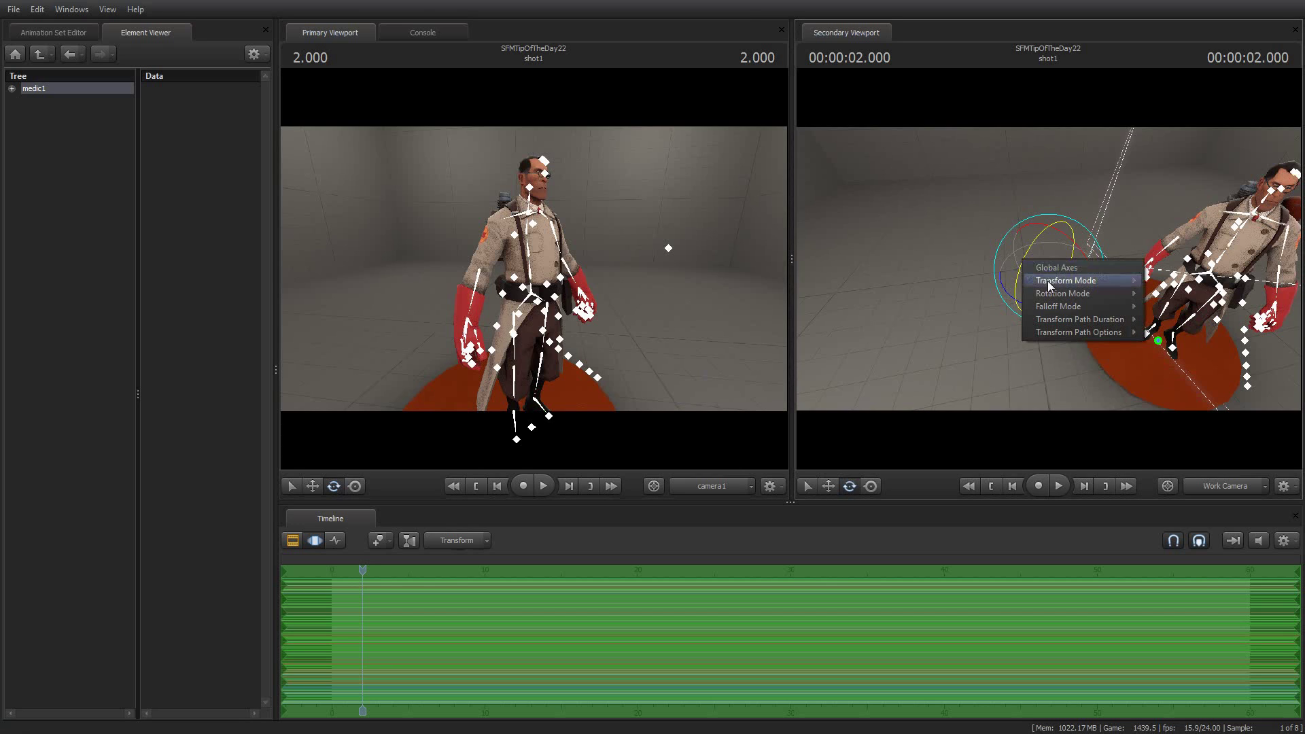
left_click(1043, 269)
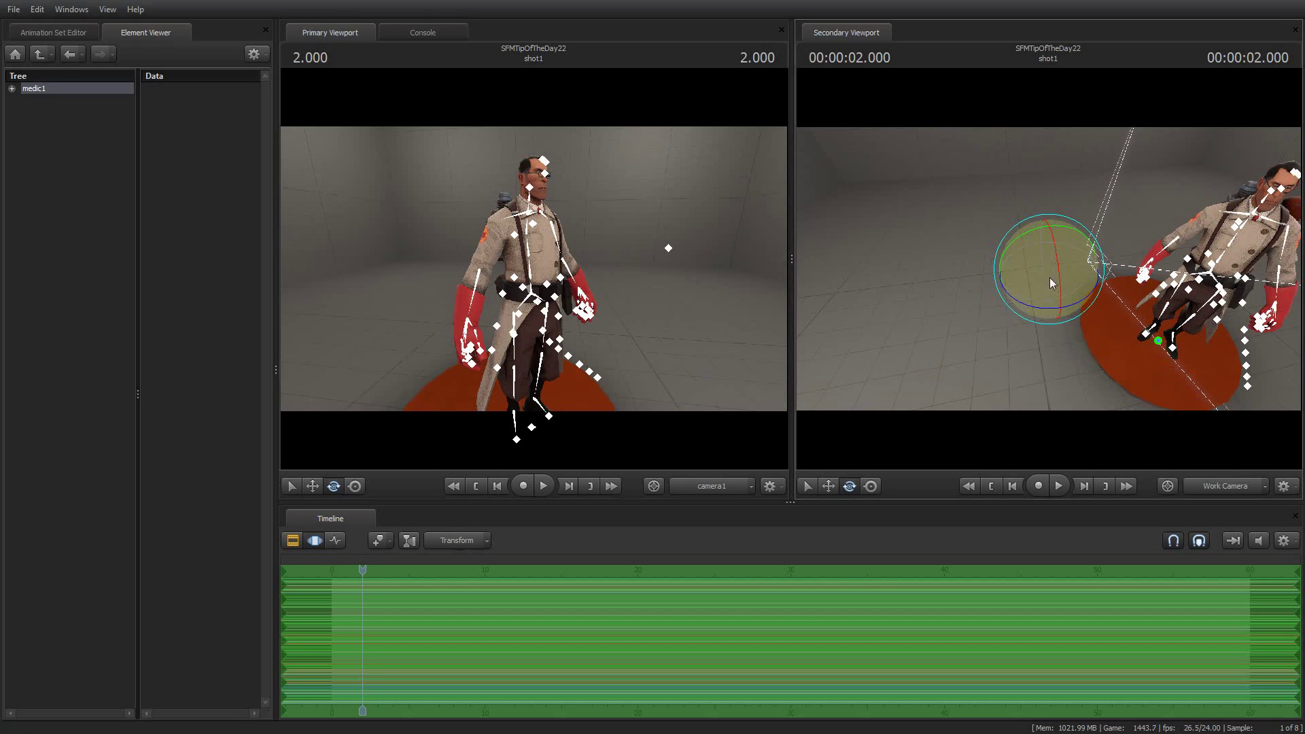
right_click(1009, 248)
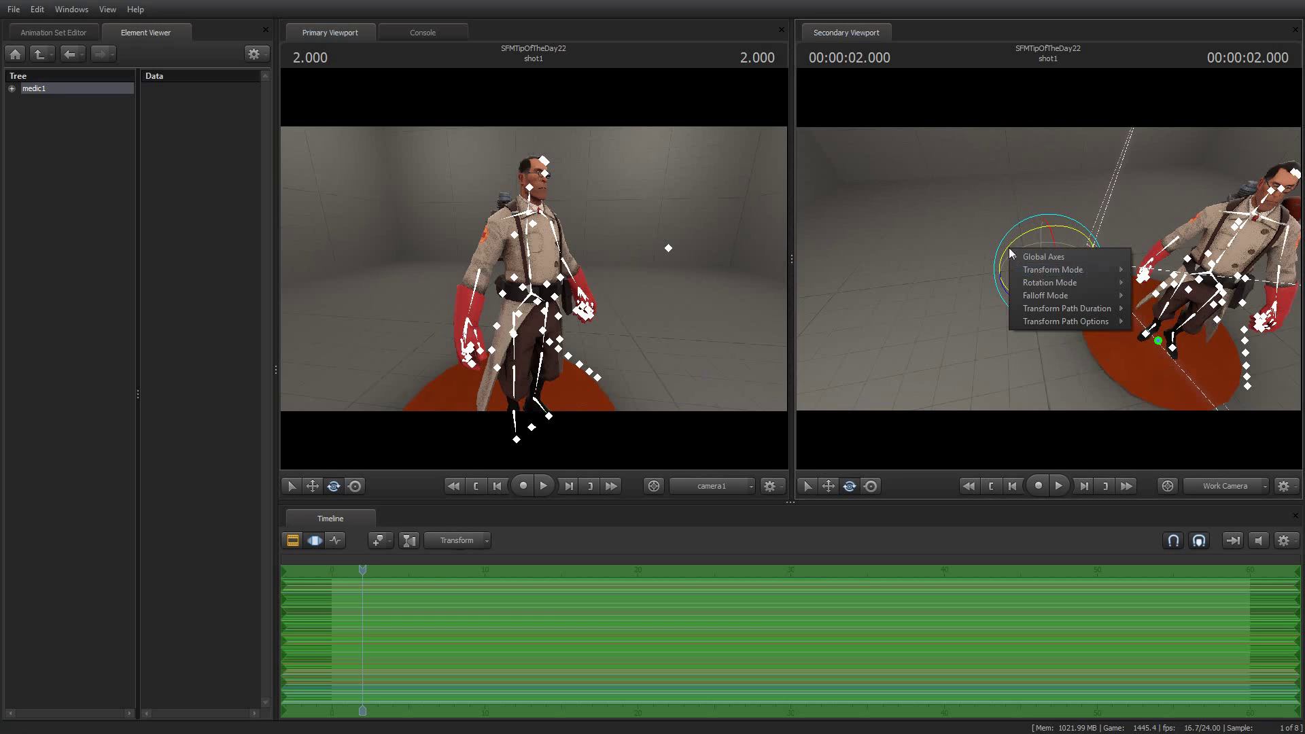
left_click(1046, 255)
Set the Rotate manipulator's Rotation Mode to Local.
right_click(1022, 259)
mouse_move(1078, 285)
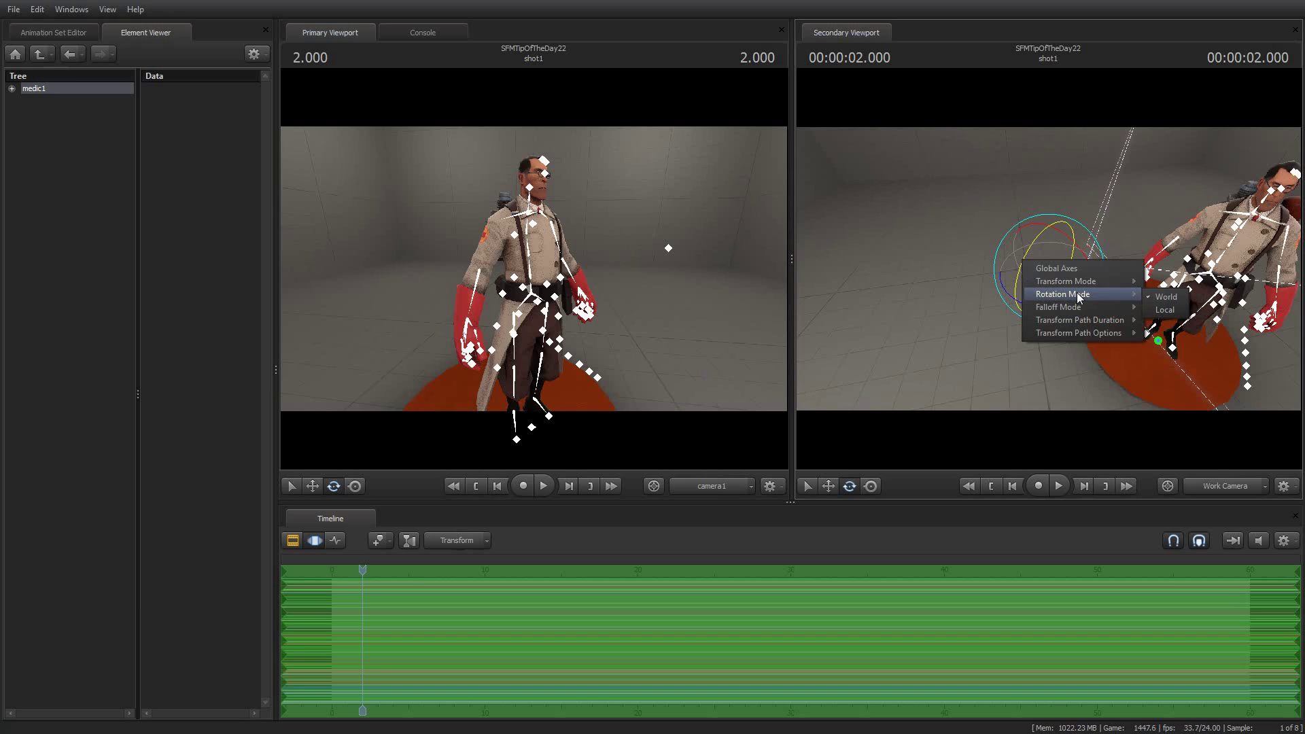
left_click(1165, 310)
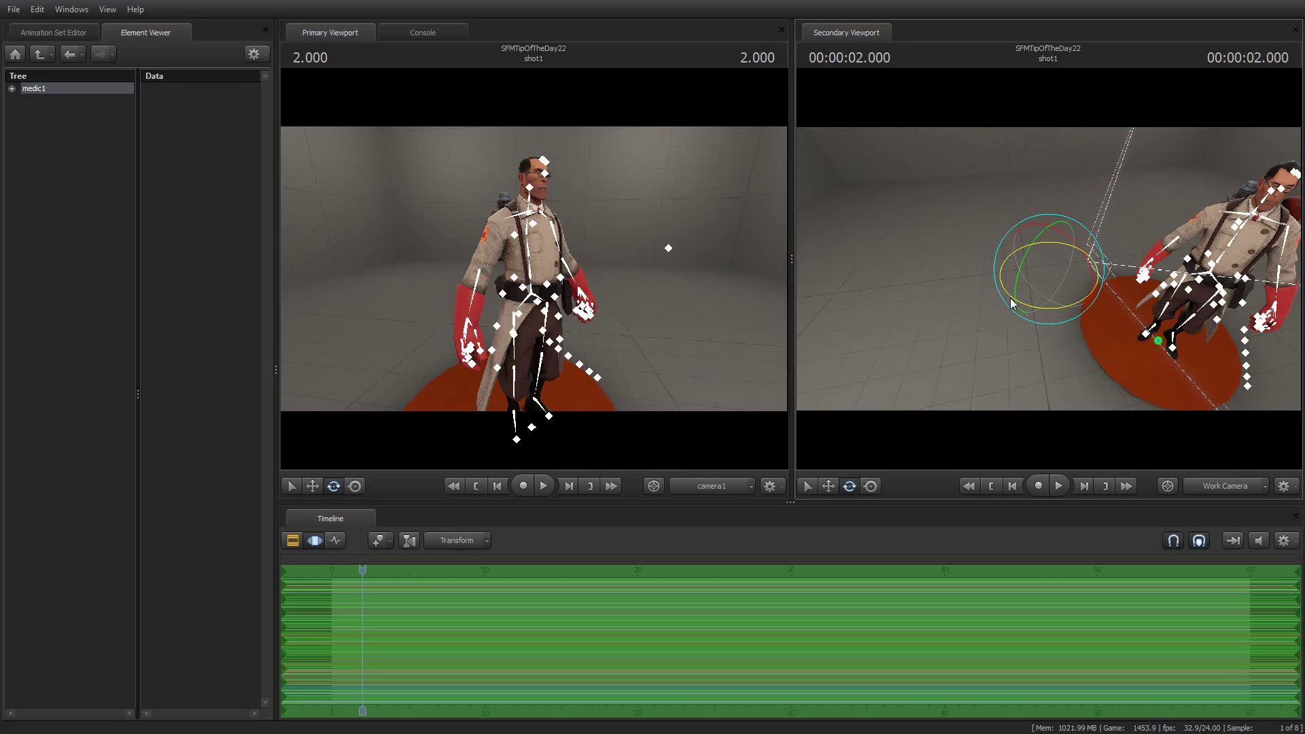
Try rotating the medic in Local rotation mode with the offset pivot and undo the rotation.
left_click_drag(1010, 302, 956, 270)
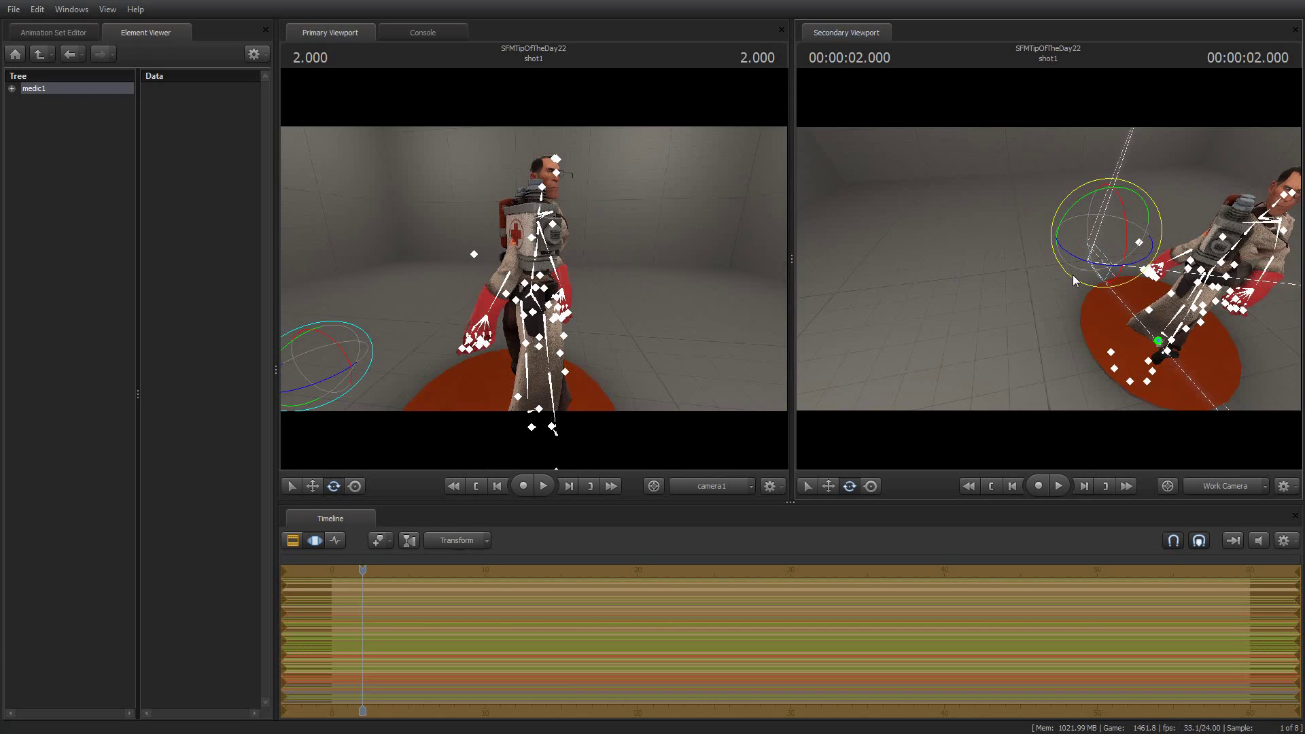
key("ctrl+z")
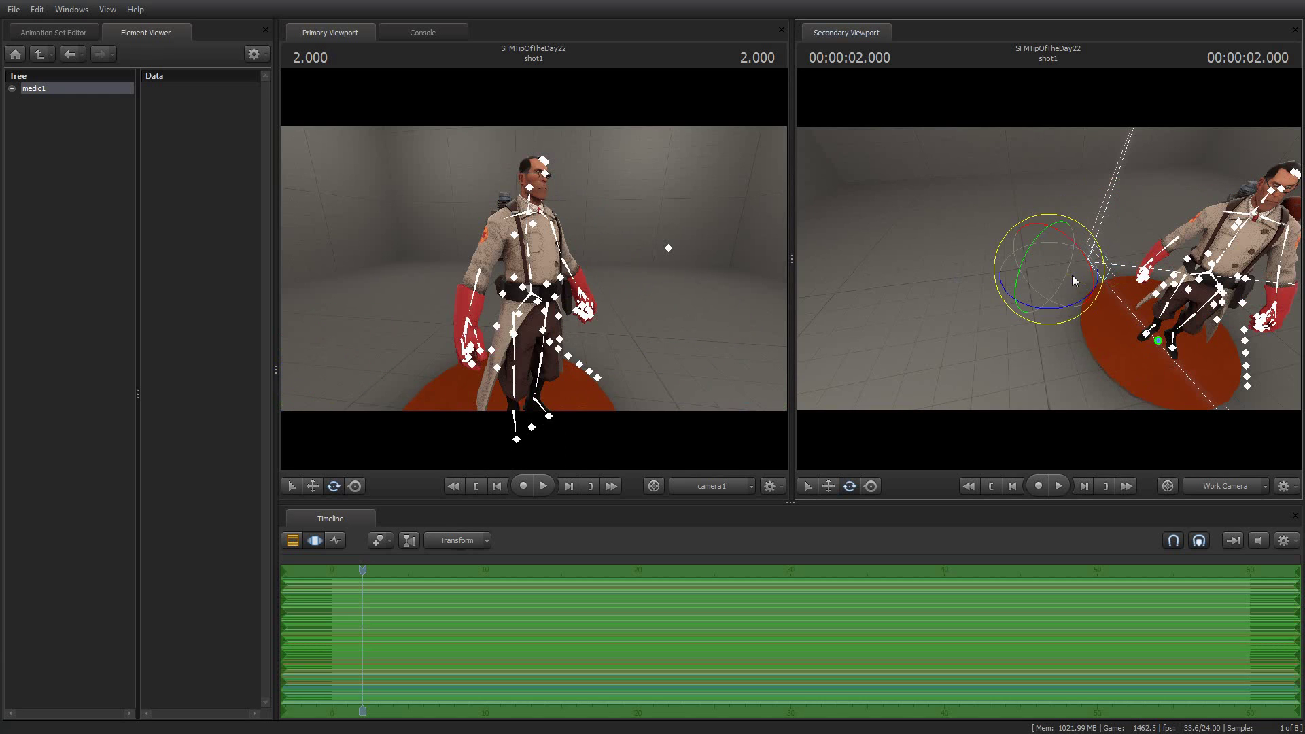
Reset the Rotate manipulator's pivot to the medic's root and frame the whole model from the front.
right_click(916, 215)
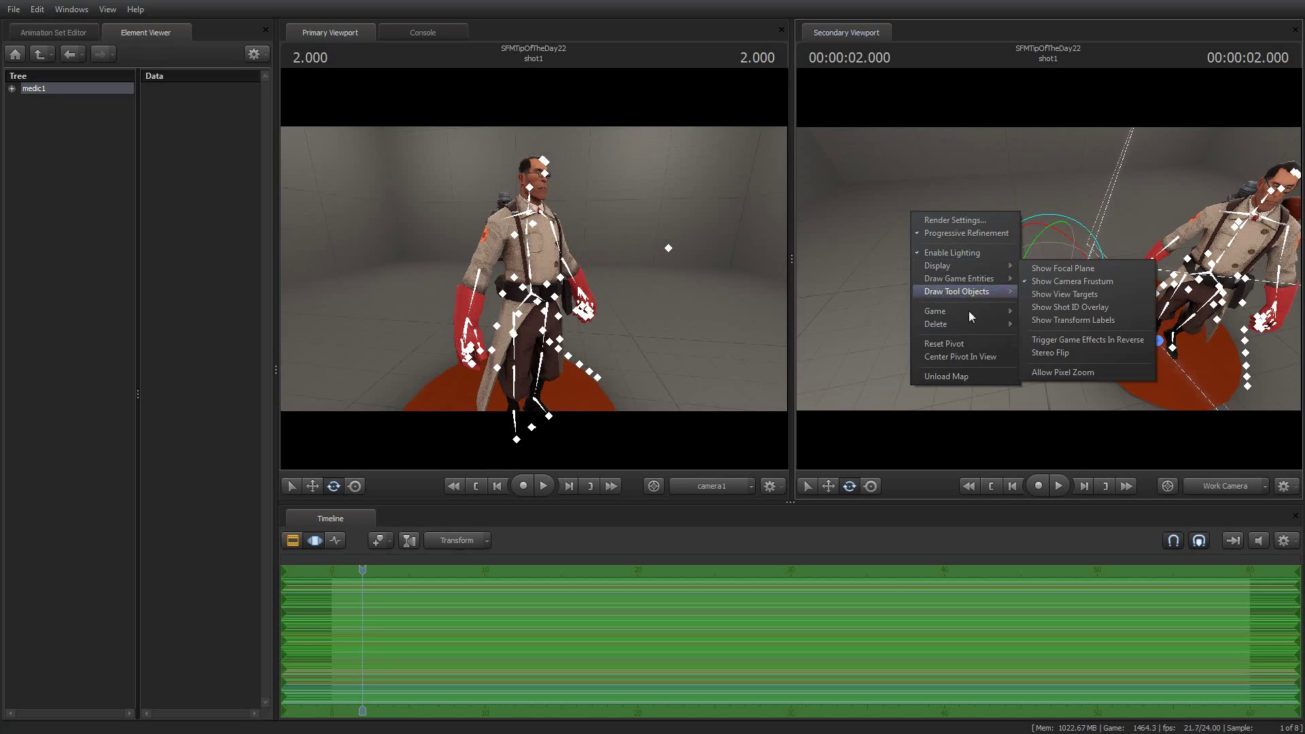
left_click(977, 343)
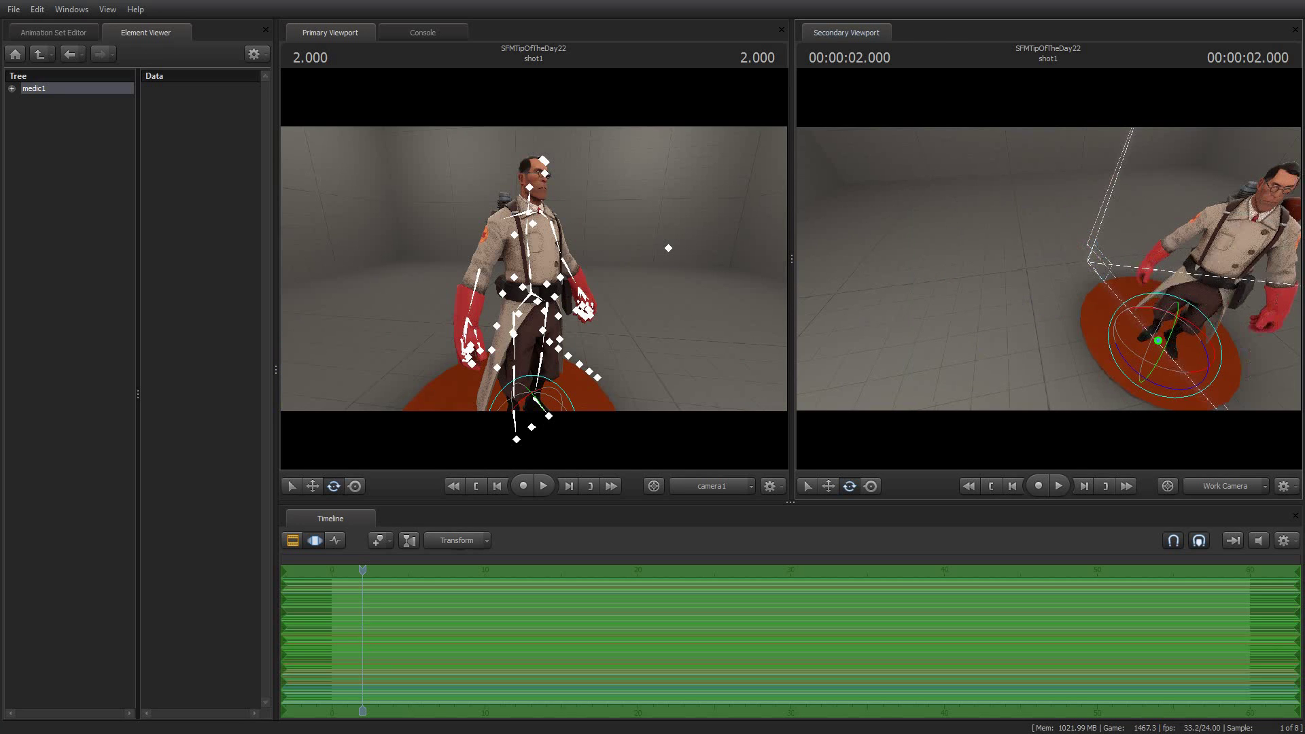
mouse_move(958, 226)
left_mouse_down()
mouse_move(923, 224)
mouse_move(942, 219)
left_mouse_up()
left_click_drag(1134, 197, 1094, 198)
left_click_drag(965, 222, 974, 223)
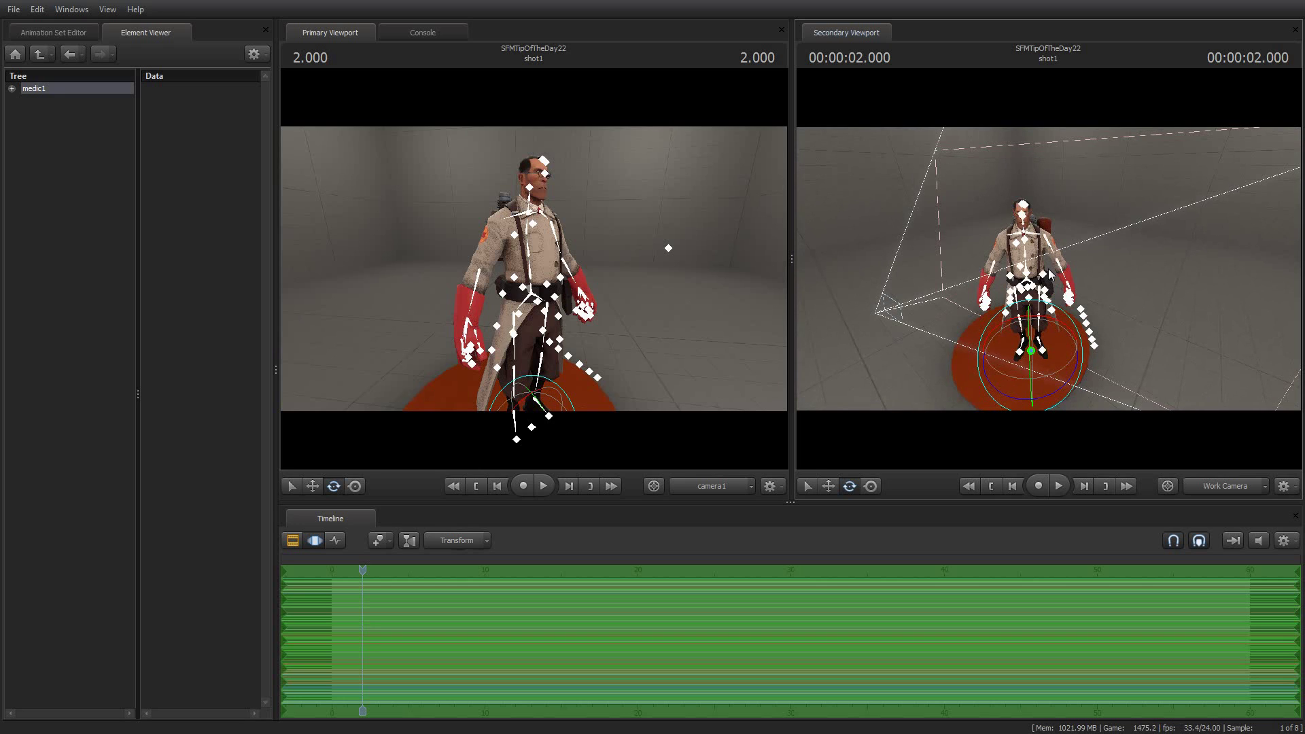